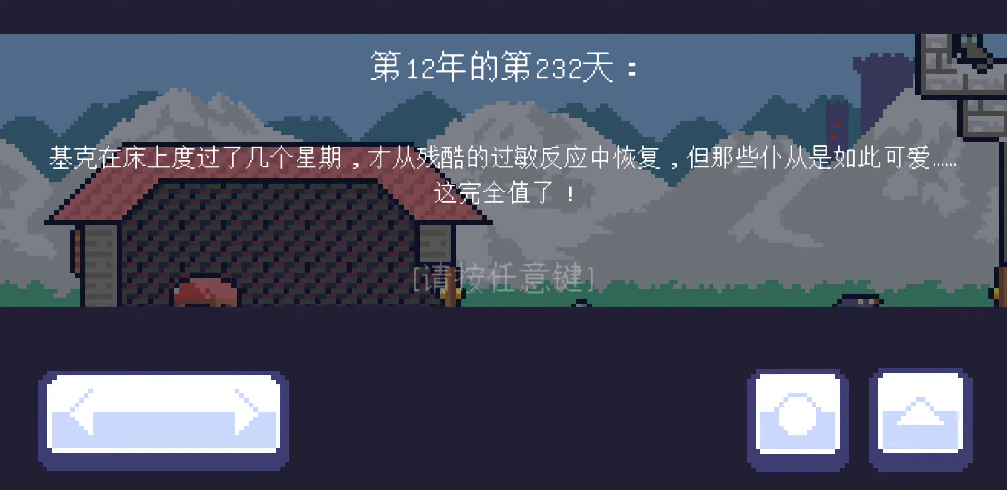
- Dismiss the day 232 story overlay so the hero is back at home
{"action": "key", "text": "space"}
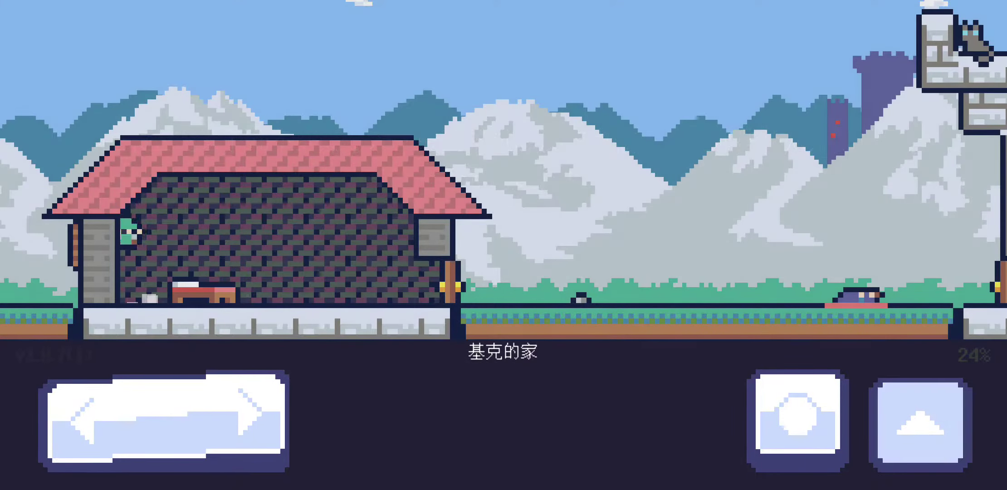
- Walk left from home and wall-jump up the western cliffs
{"action": "key", "text": "Left"}
{"action": "key", "text": "Up"}
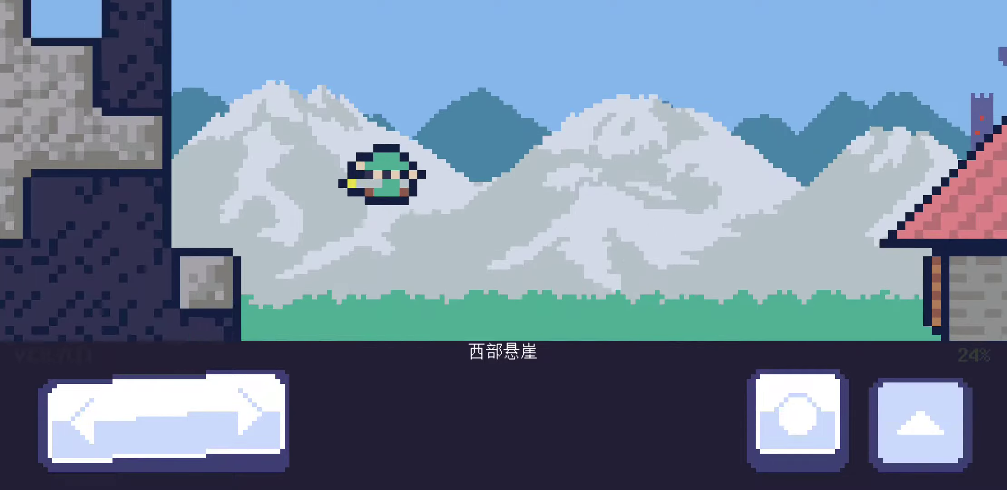
{"action": "key", "text": "Up"}
{"action": "key", "text": "Right"}
{"action": "key", "text": "Up"}
{"action": "key", "text": "Left"}
{"action": "key", "text": "Up"}
{"action": "key", "text": "Up"}
- Glide right into the legendary cave, grapple up to the ledge and exit left toward the volcano
{"action": "key", "text": "Right"}
{"action": "key", "text": "Up"}
{"action": "key", "text": "Up"}
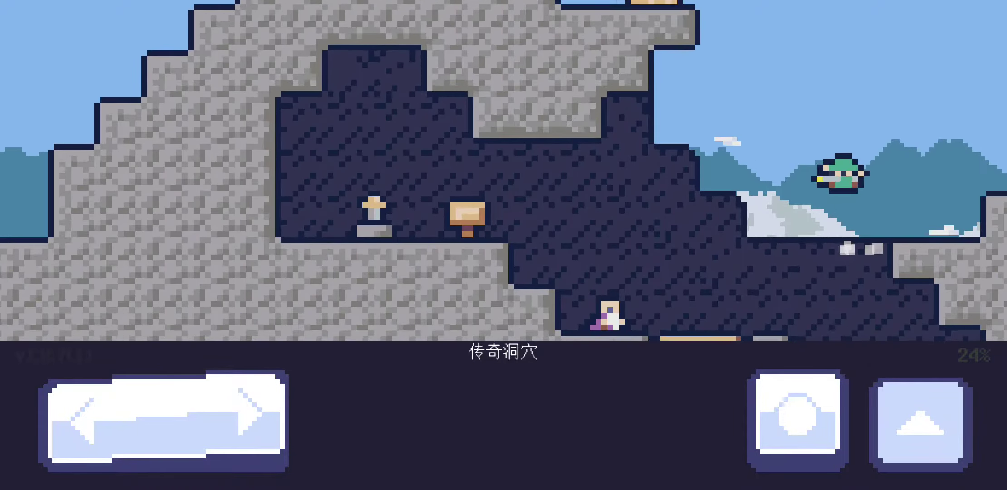
{"action": "key", "text": "Left"}
{"action": "key", "text": "Up"}
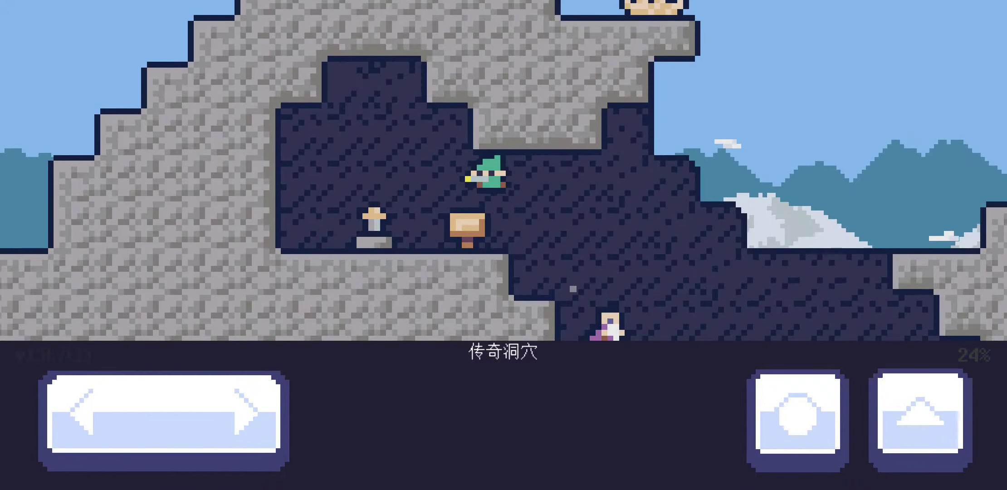
{"action": "key", "text": "Left"}
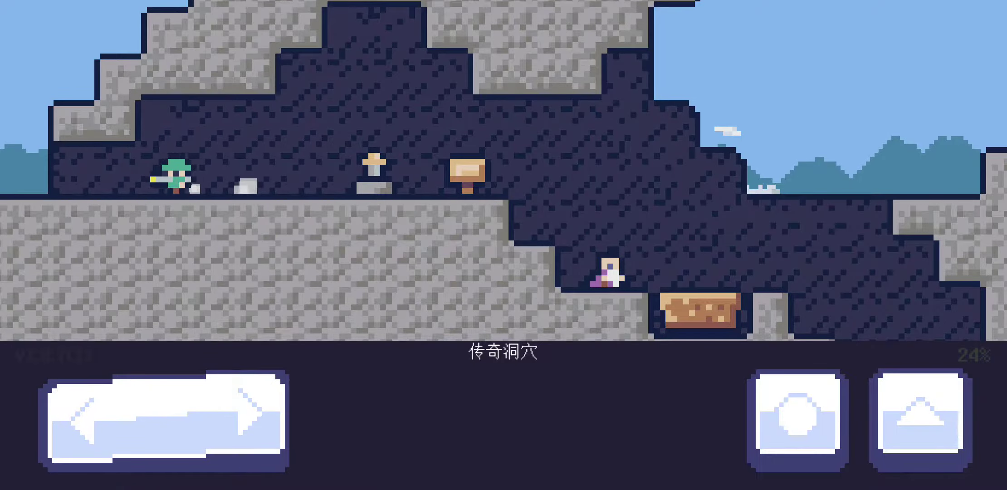
{"action": "key", "text": "Left"}
- Drift into Juan Volcano and climb via the snowy ledge onto the dark wall top
{"action": "key", "text": "Up"}
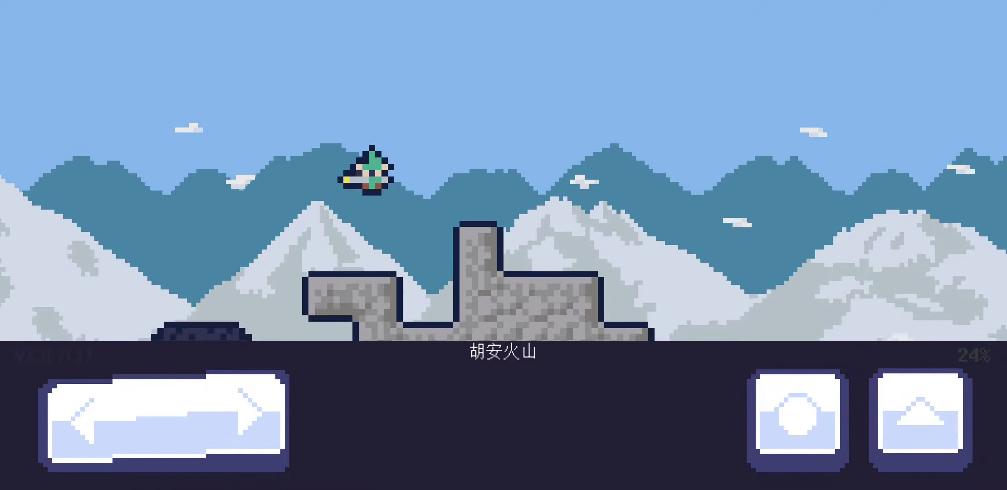
{"action": "key", "text": "Right"}
{"action": "key", "text": "Up"}
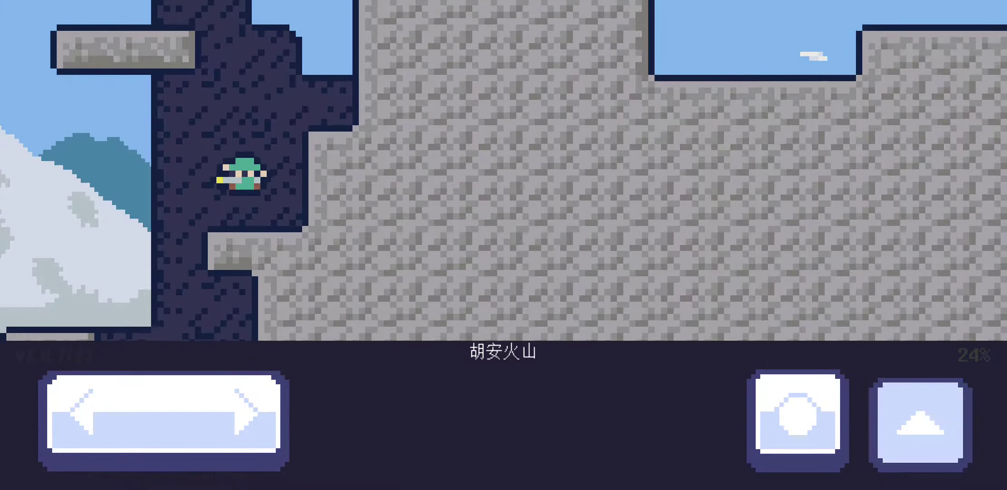
{"action": "key", "text": "Up"}
{"action": "key", "text": "Left"}
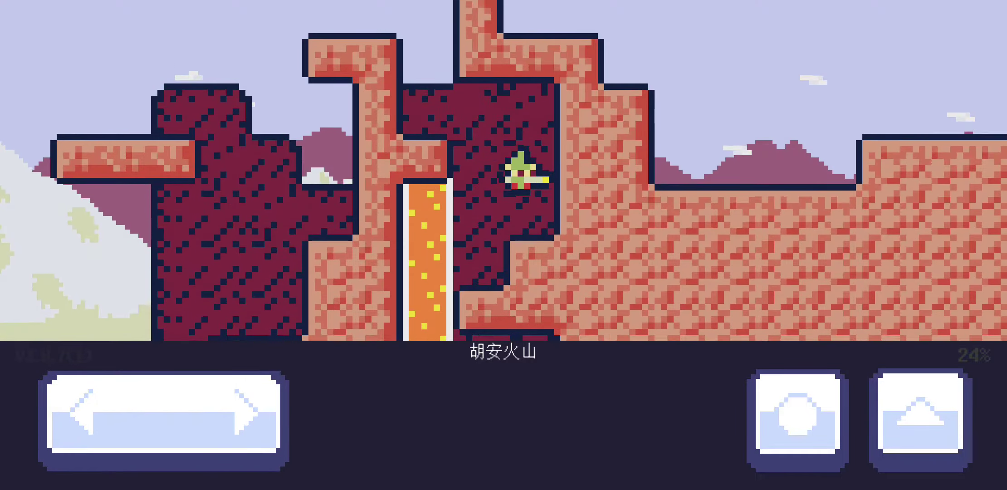
- Cross the lava columns and pick up the lava trinket from the chest
{"action": "key", "text": "Left"}
{"action": "key", "text": "Right"}
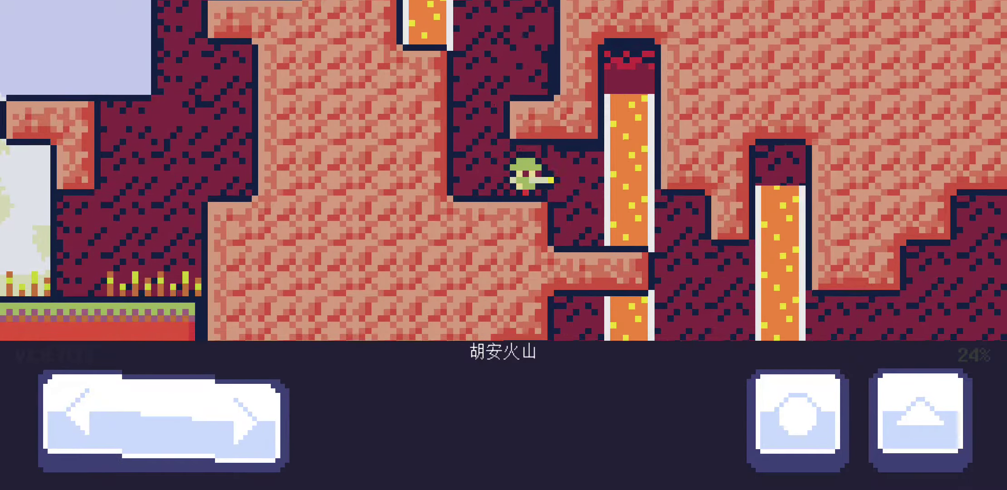
{"action": "key", "text": "Right"}
{"action": "key", "text": "Right"}
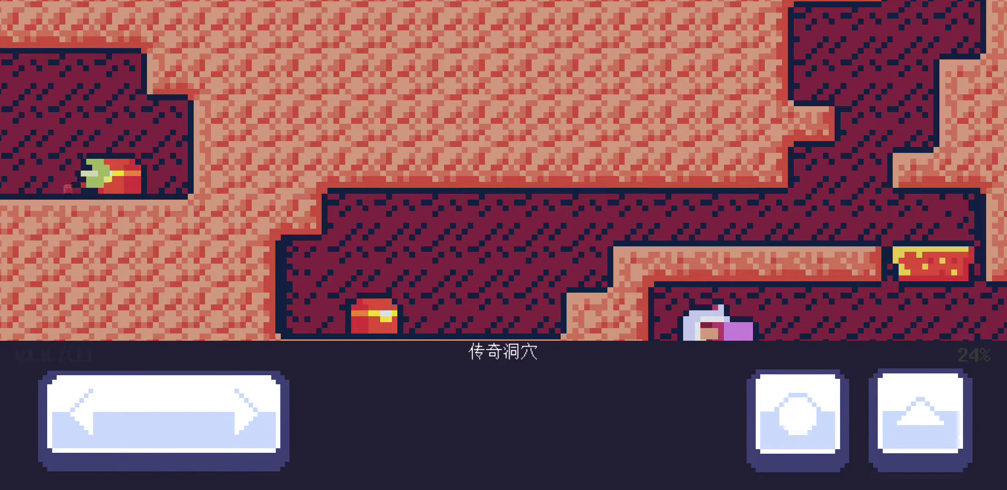
{"action": "key", "text": "Right"}
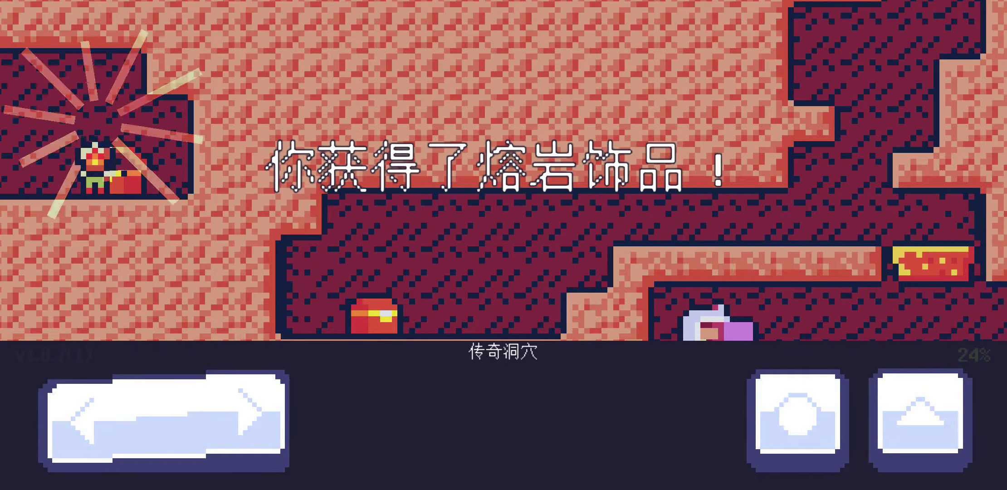
- Run back across the lava column to the far-right ledge and drop into the Lava Lake room
{"action": "key", "text": "Left"}
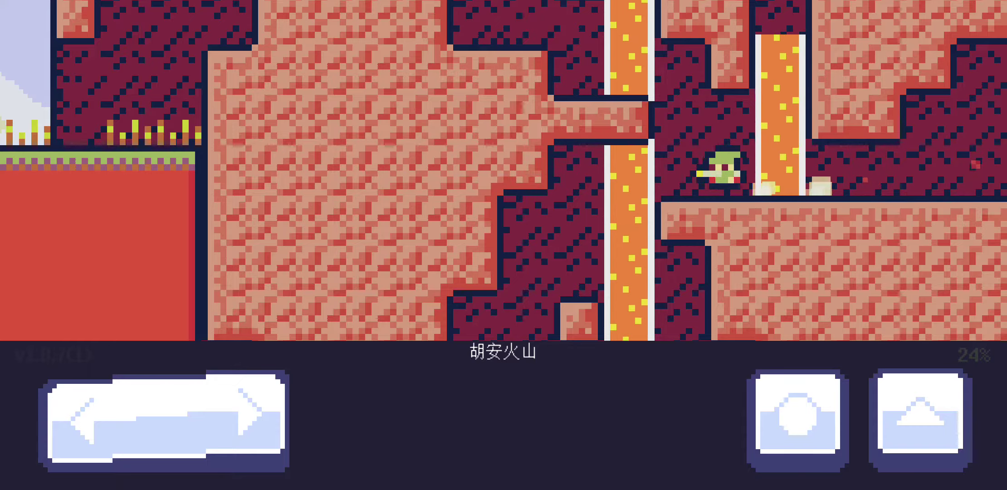
{"action": "key", "text": "Up"}
{"action": "key", "text": "Right"}
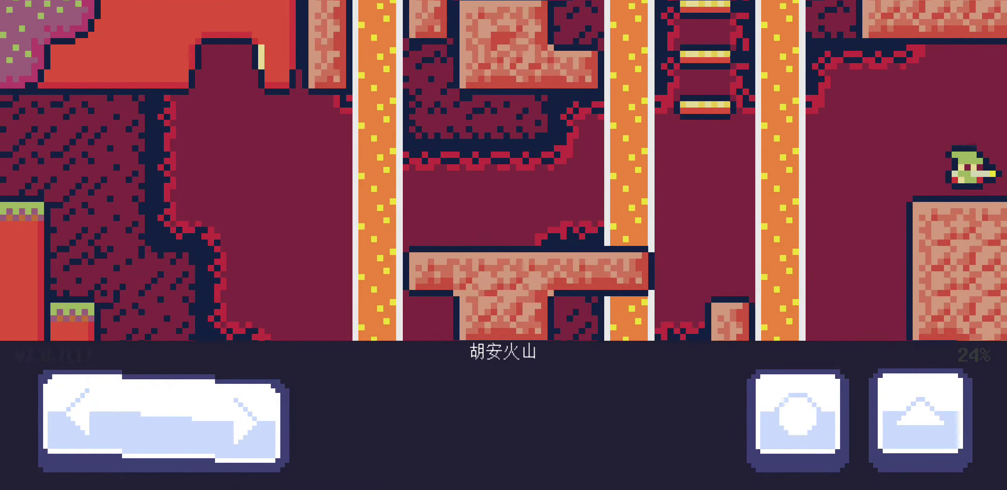
{"action": "key", "text": "Up"}
{"action": "key", "text": "Left"}
- Descend the lava lake slope and jump onto the upper ledge with the exclamation-mark hint
{"action": "key", "text": "Right"}
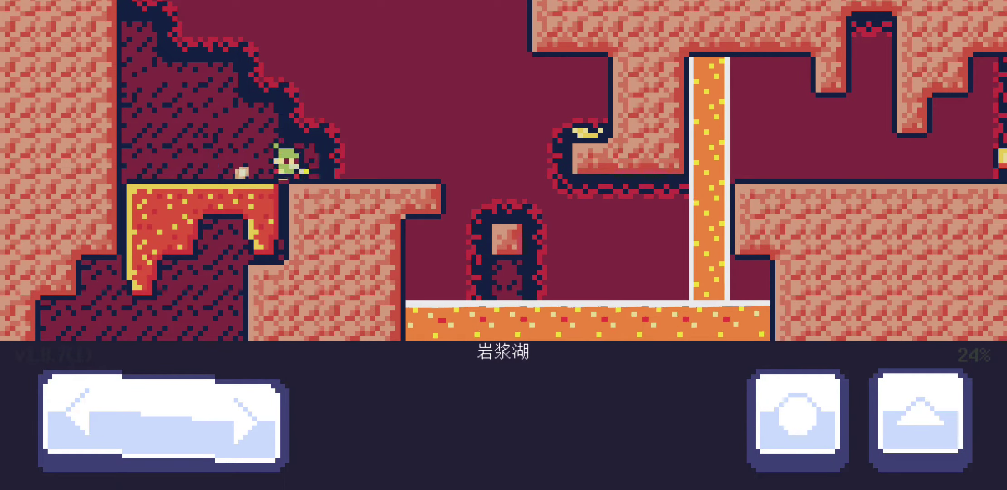
{"action": "key", "text": "Right"}
{"action": "key", "text": "Up"}
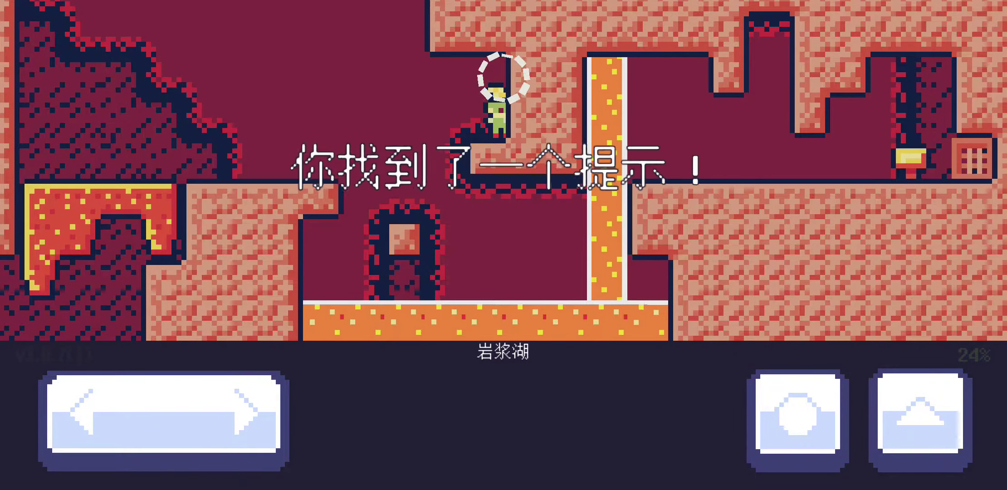
- Cross the lava column, read the dragon lair ventilation sign and head right through the vent door
{"action": "key", "text": "Right"}
{"action": "key", "text": "Up"}
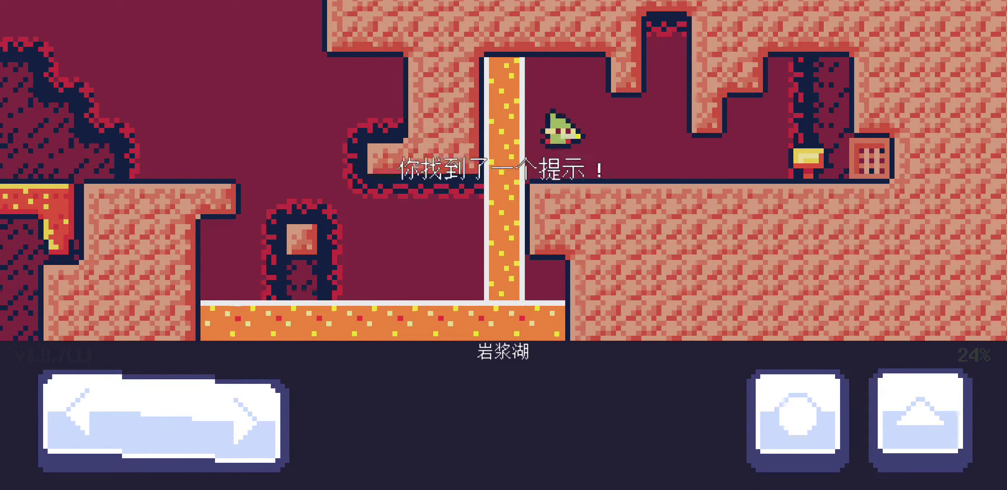
{"action": "key", "text": "Right"}
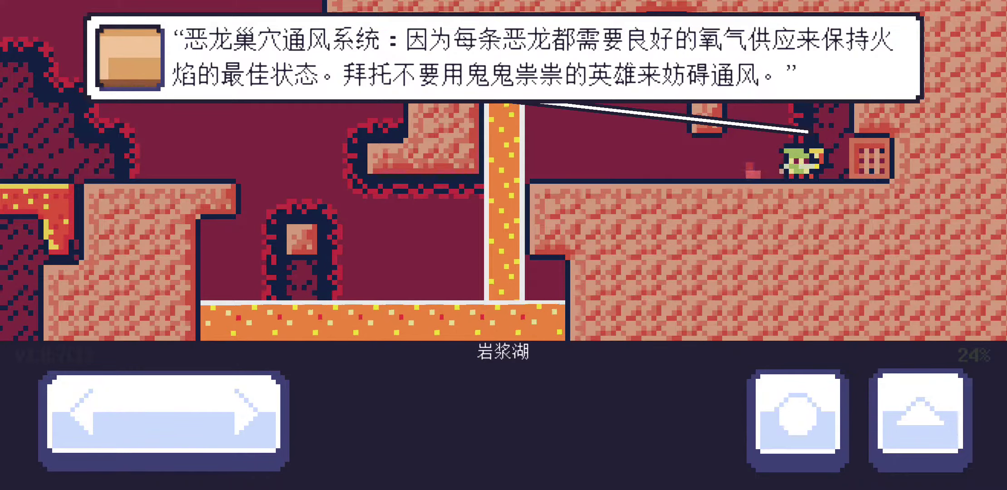
{"action": "key", "text": "Right"}
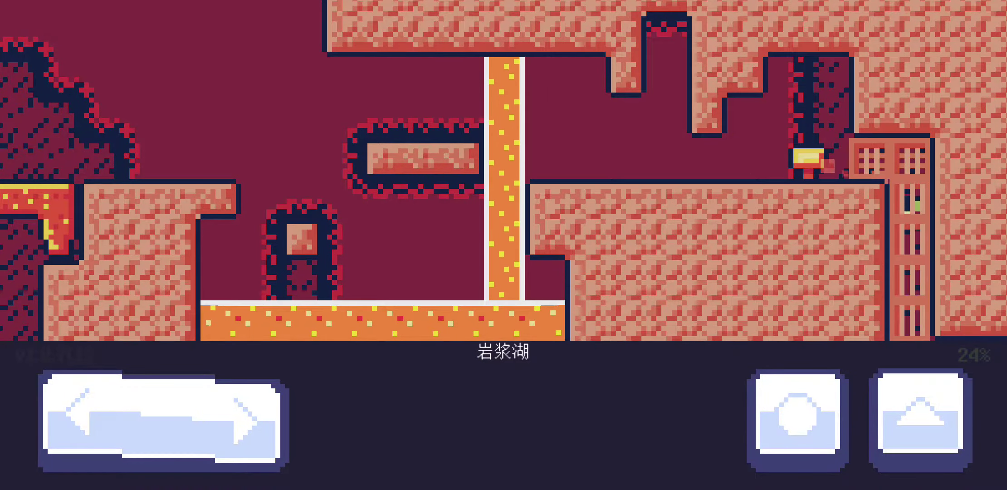
- Walk the vent corridor, drop into the lair room and start jumping up the shaft
{"action": "key", "text": "Right"}
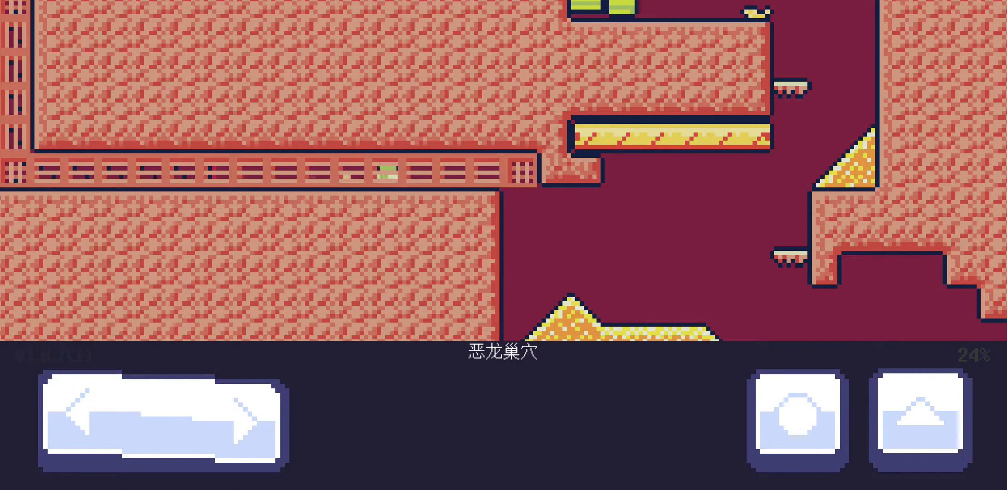
{"action": "key", "text": "Right"}
{"action": "key", "text": "Up"}
{"action": "key", "text": "Right"}
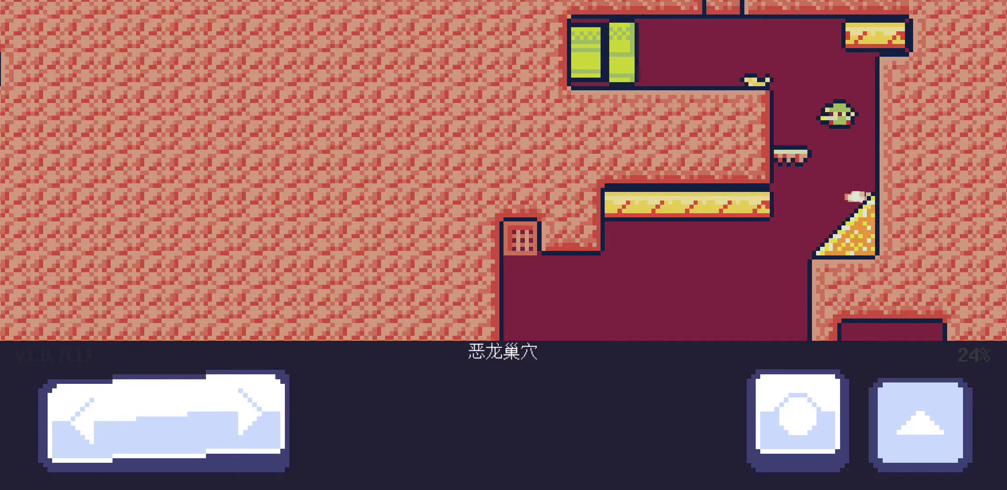
- Reach the upper ledge and collect the hint at the yellow object
{"action": "key", "text": "Up"}
{"action": "key", "text": "Left"}
{"action": "key", "text": "Right"}
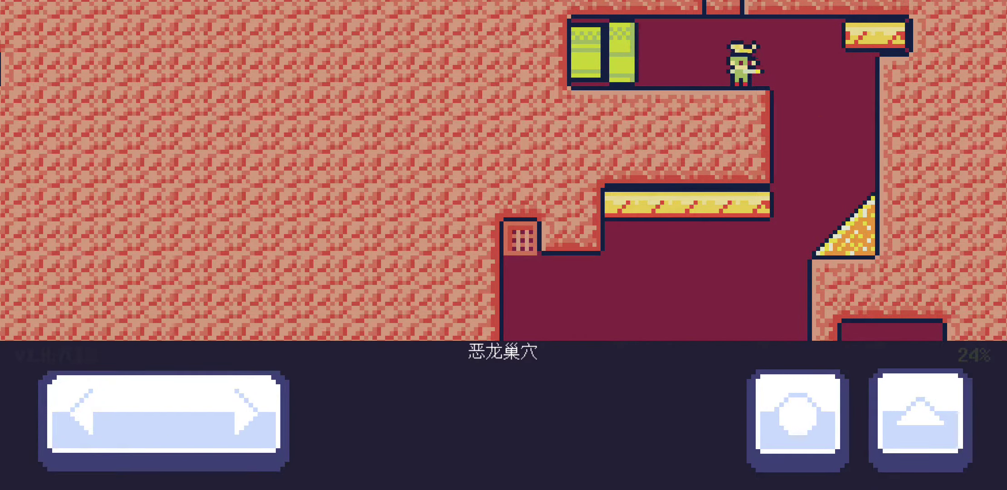
{"action": "key", "text": "Right"}
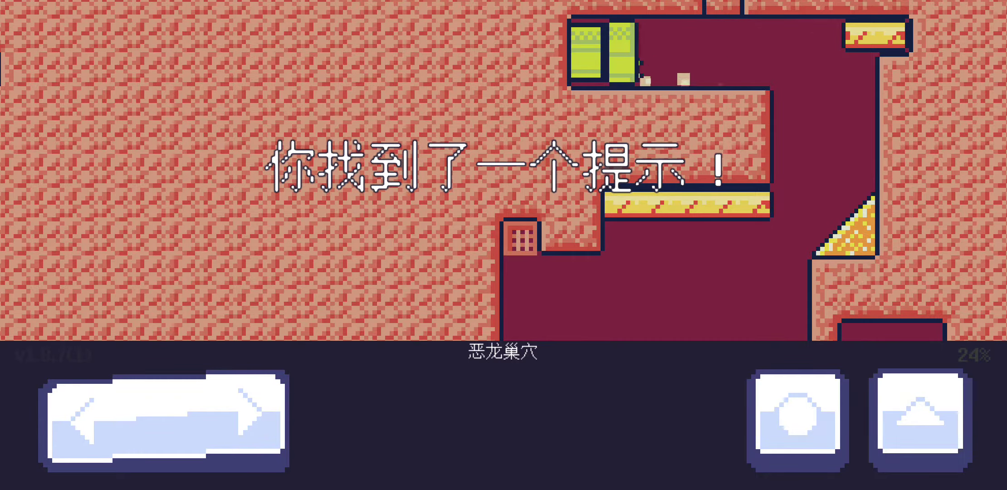